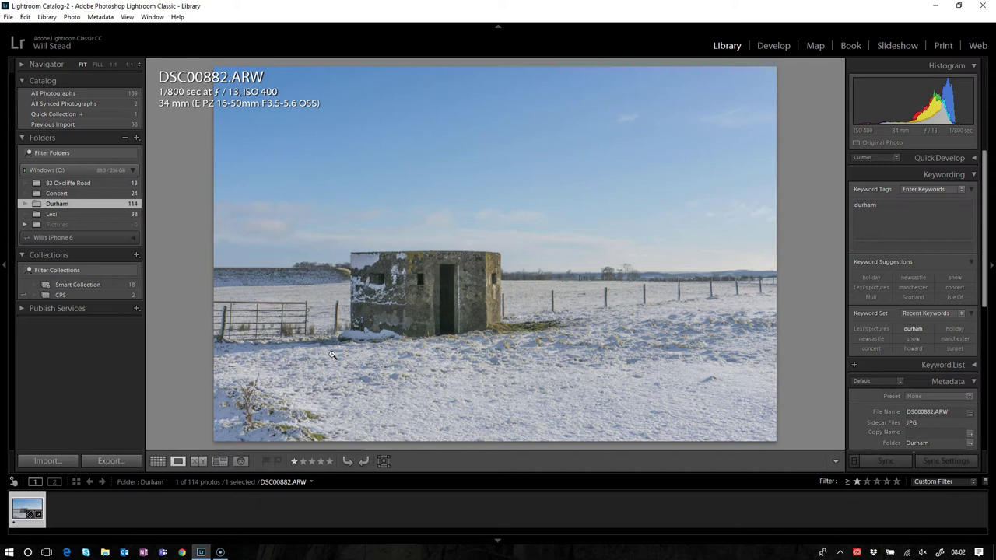
- Switch DSC00882.ARW from the Library to the Develop module for editing
click(774, 46)
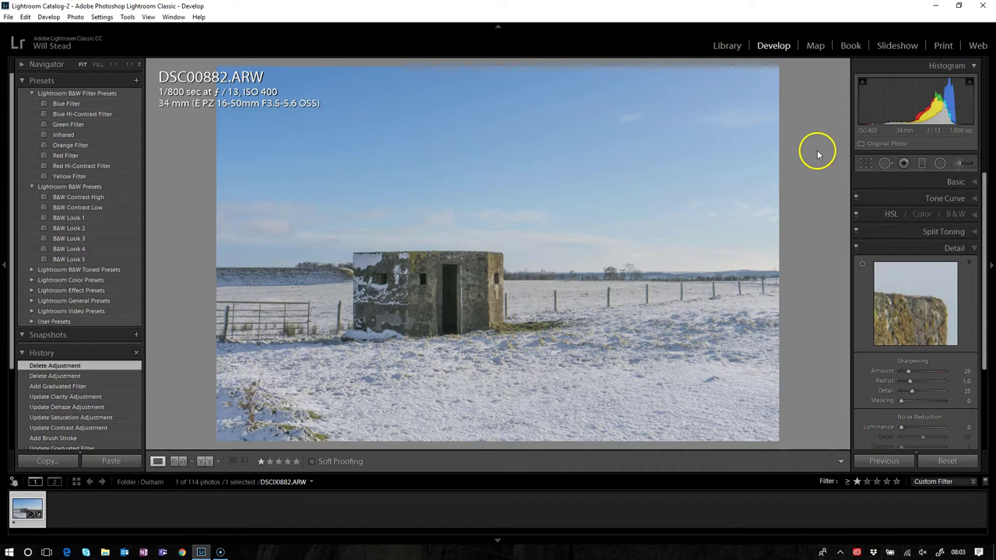
- Collapse the Detail panel to hide the sharpening and noise reduction settings
click(974, 250)
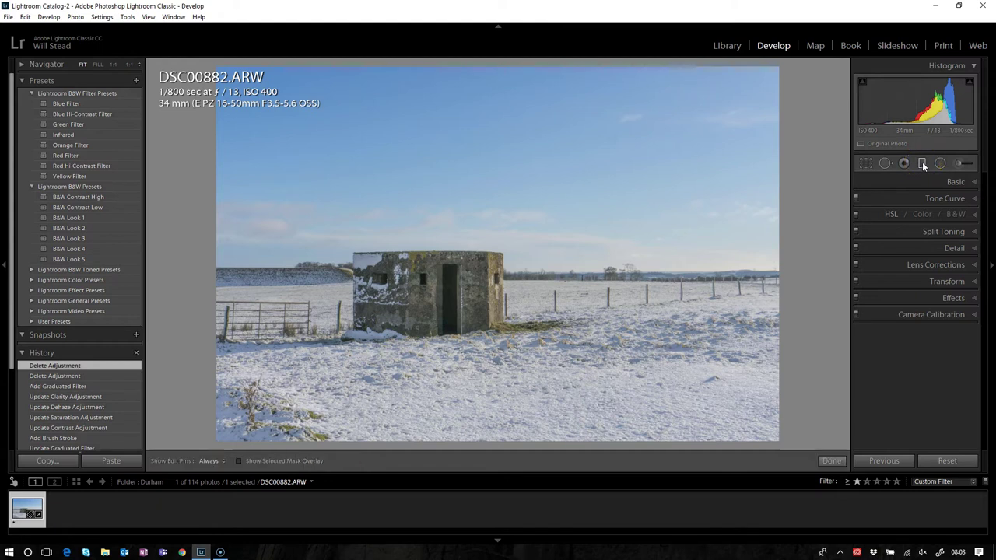
- Start a new graduated filter and set its Exposure to -0.61
click(922, 162)
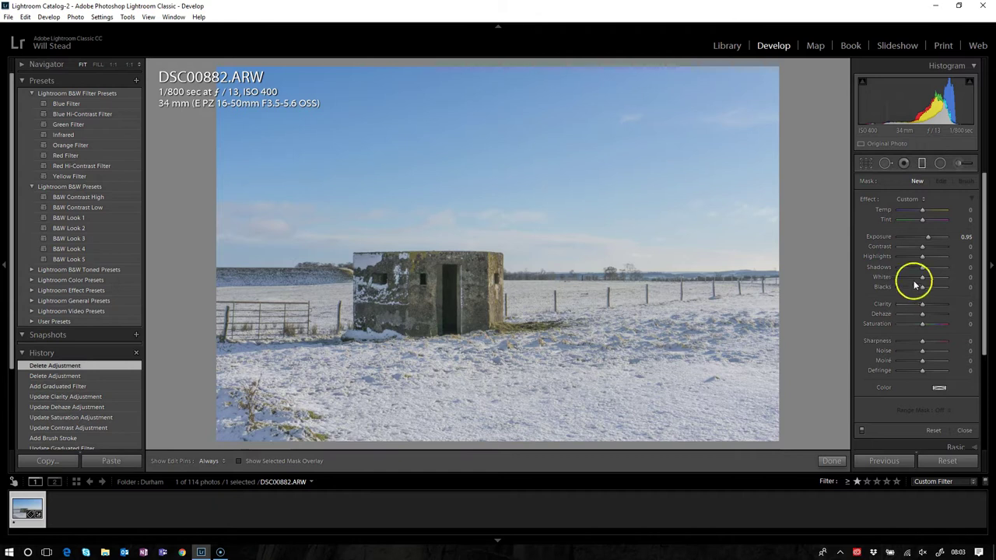
drag(928, 238, 925, 238)
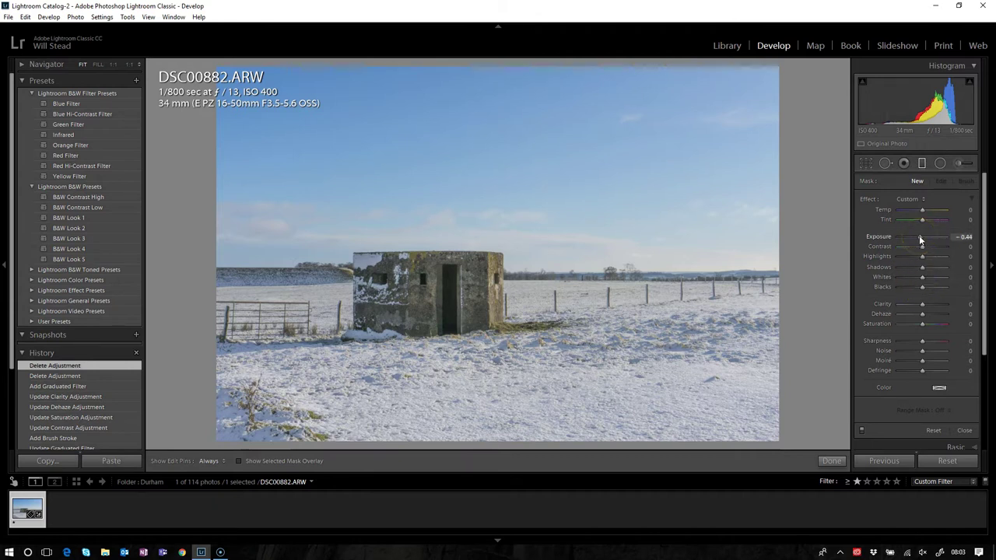
drag(920, 237, 921, 237)
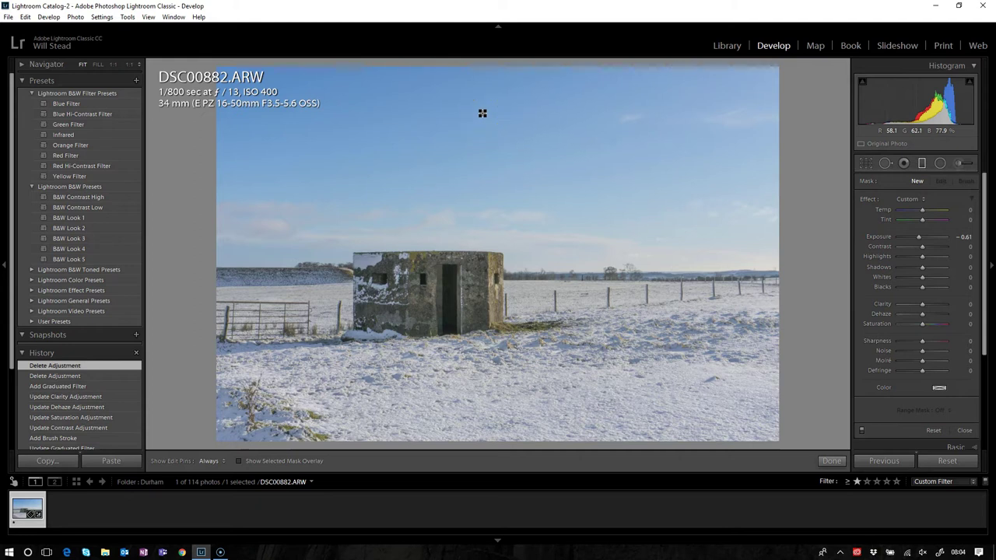
drag(483, 113, 469, 276)
click(483, 123)
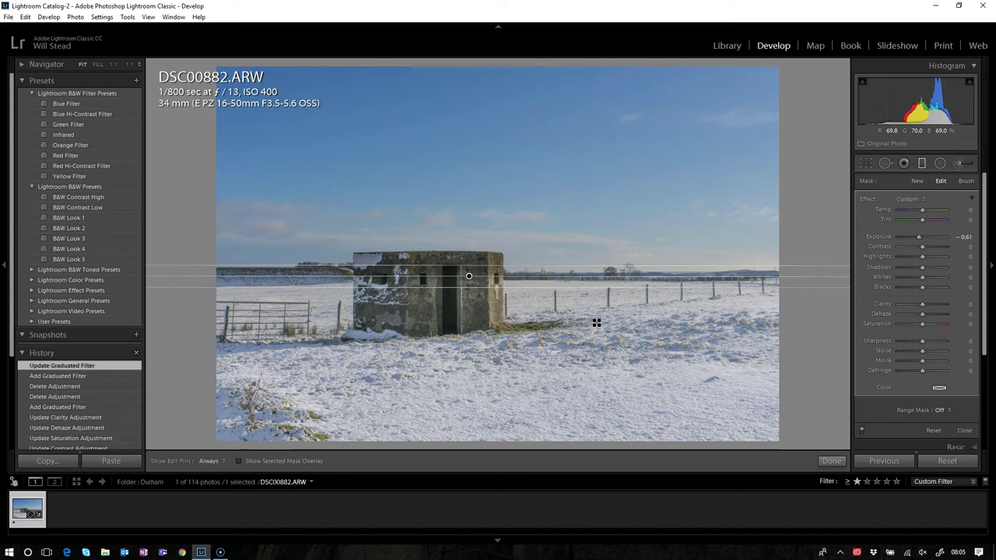
key(Delete)
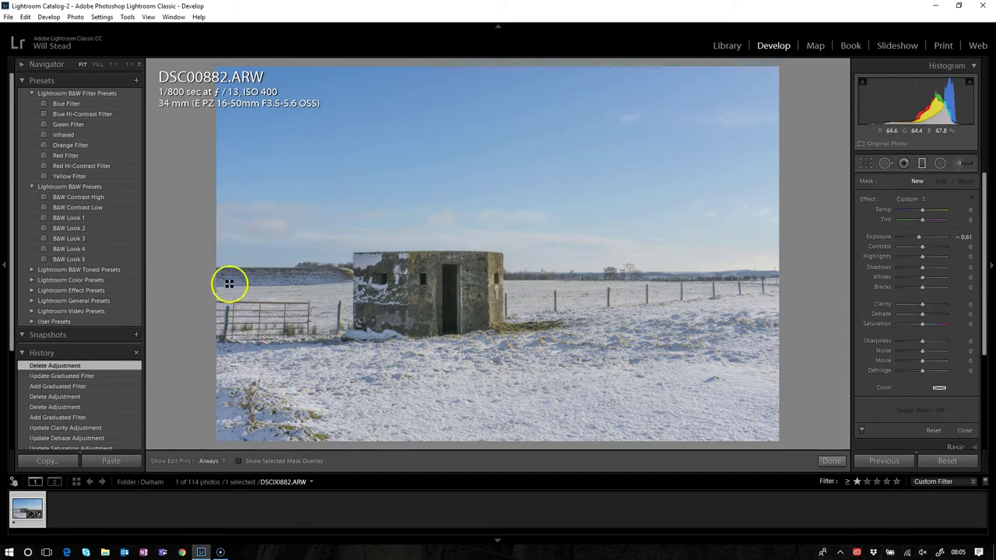
- Restart the Graduated Filter tool and drag a -0.61 exposure filter from the sky to the horizon
click(921, 162)
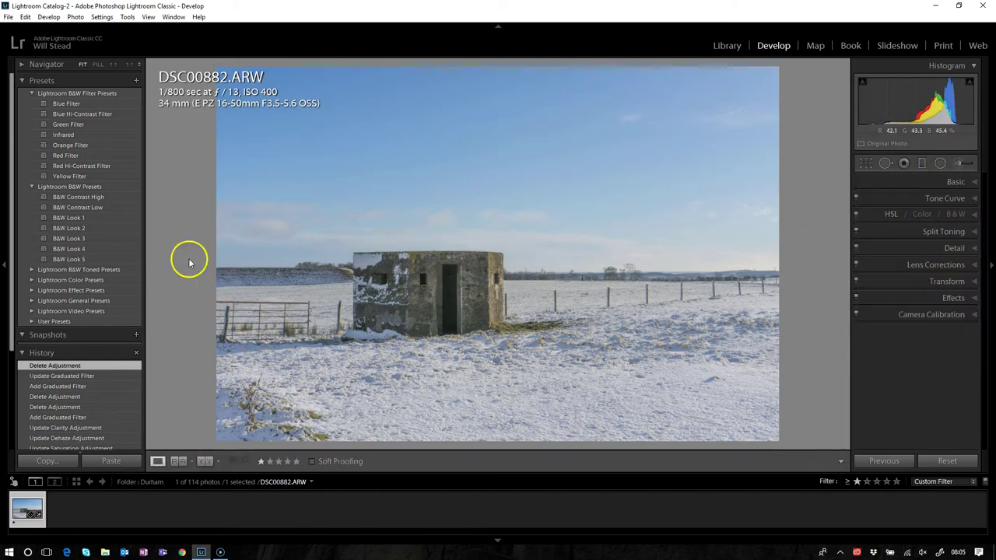
click(921, 163)
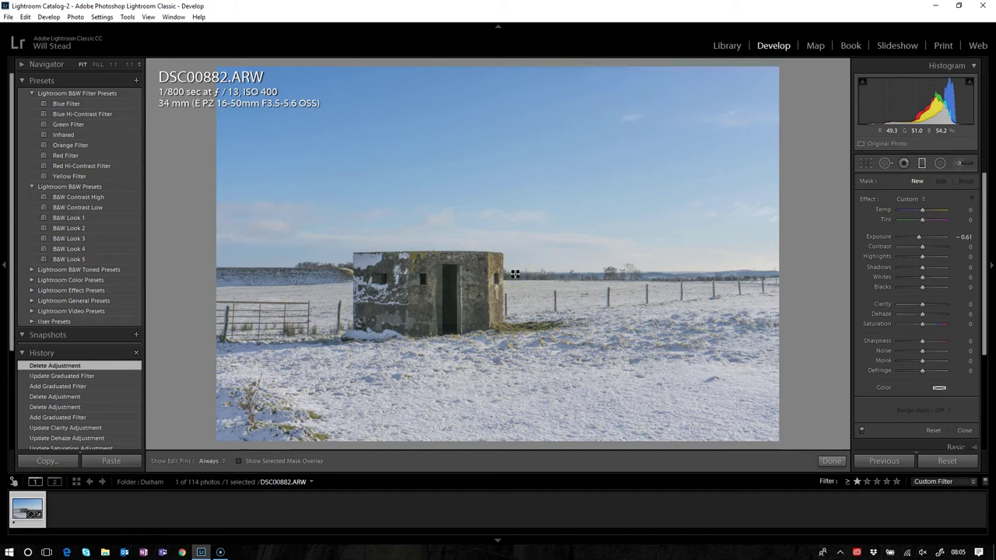
drag(514, 274, 514, 276)
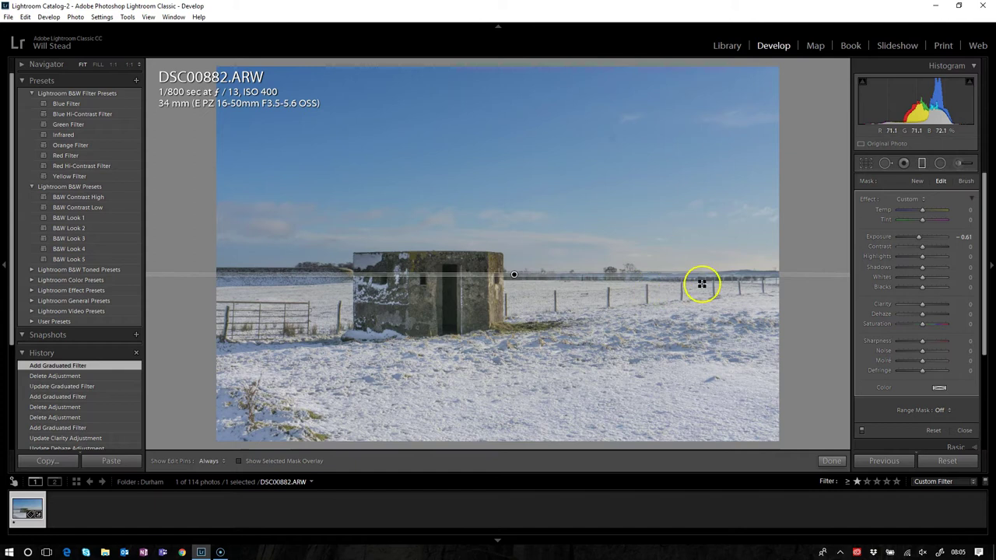
- Use the filter's Erase brush to remove the mask along the pillbox roofline, adjusting brush size
click(965, 182)
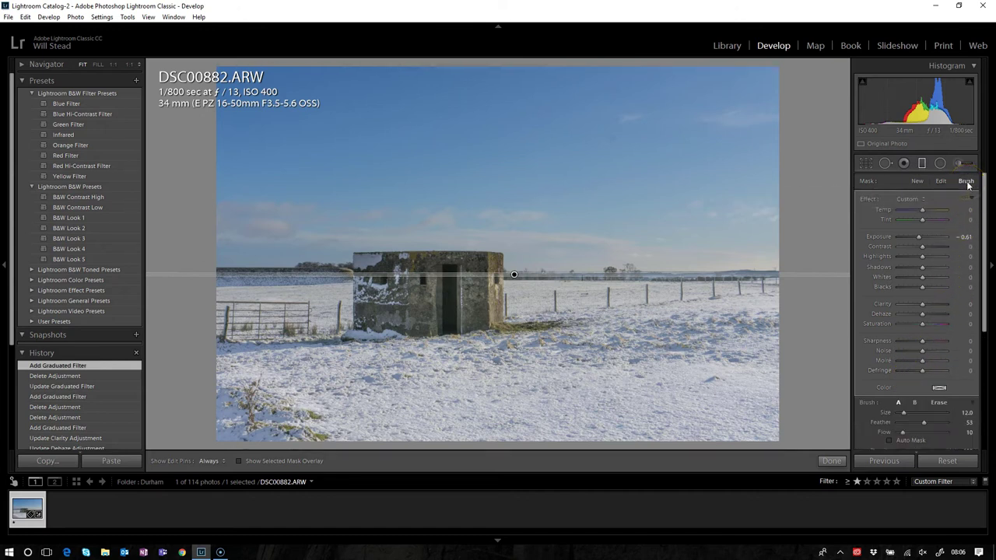
click(938, 403)
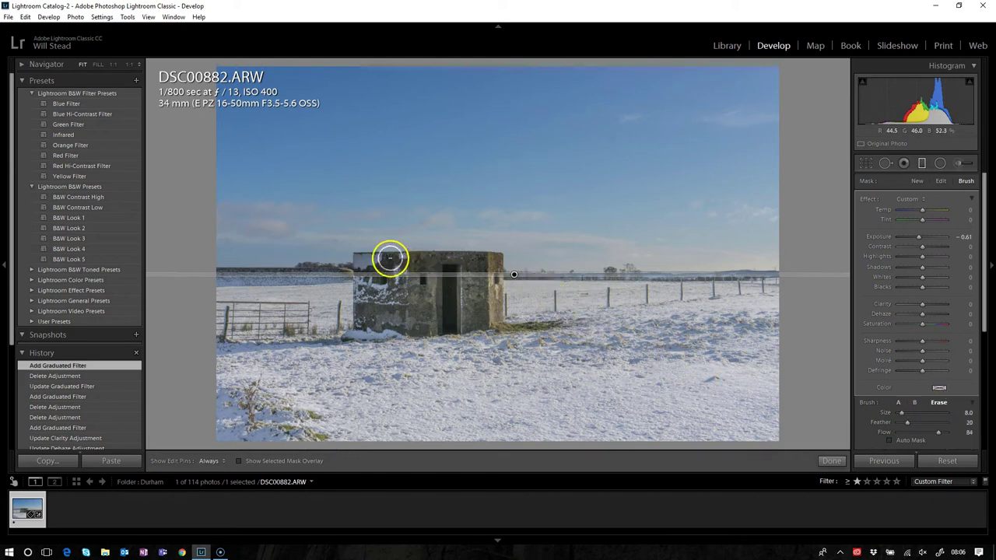
mouse_move(372, 263)
mouse_down()
mouse_move(456, 259)
mouse_move(363, 264)
mouse_move(464, 260)
mouse_move(409, 262)
mouse_up()
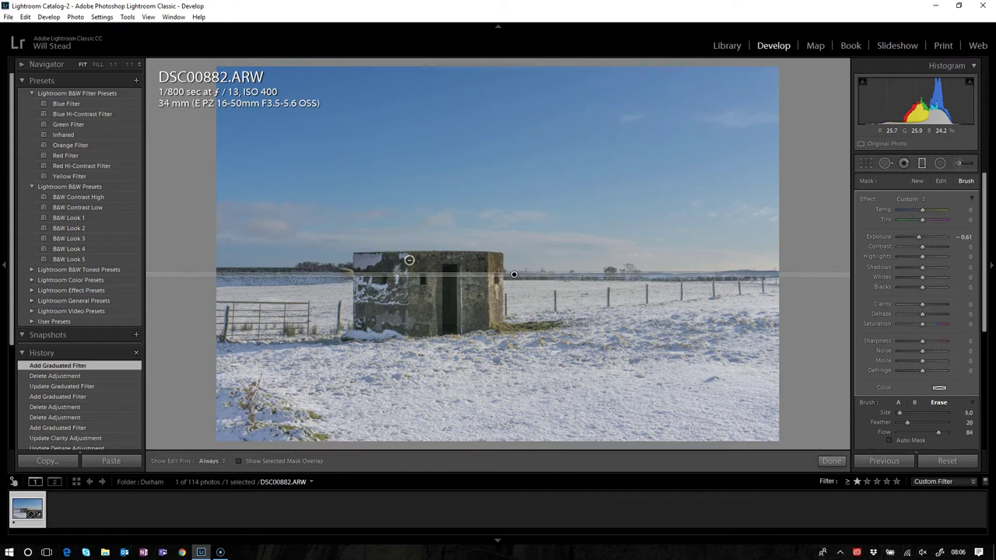
scroll(409, 261, up, 2)
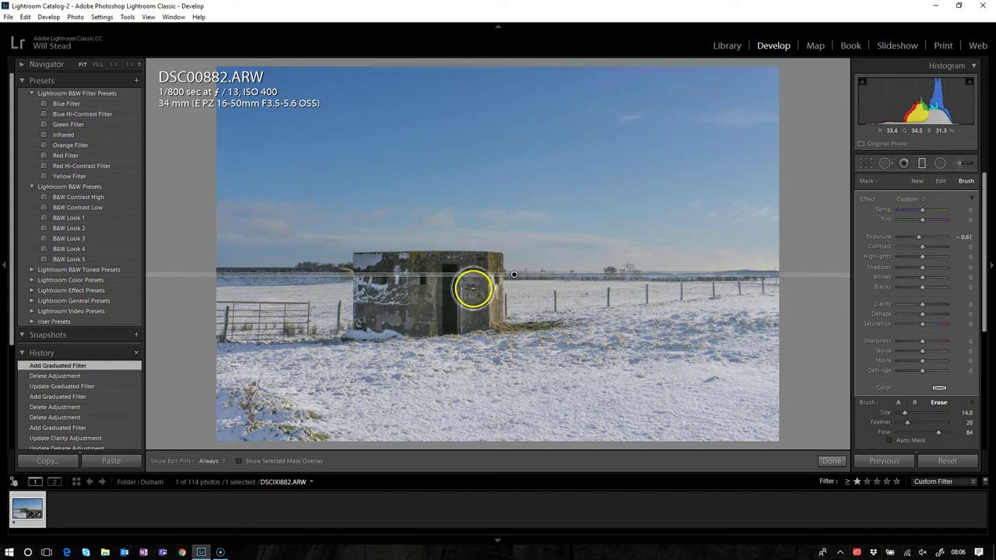
scroll(473, 289, up, 5)
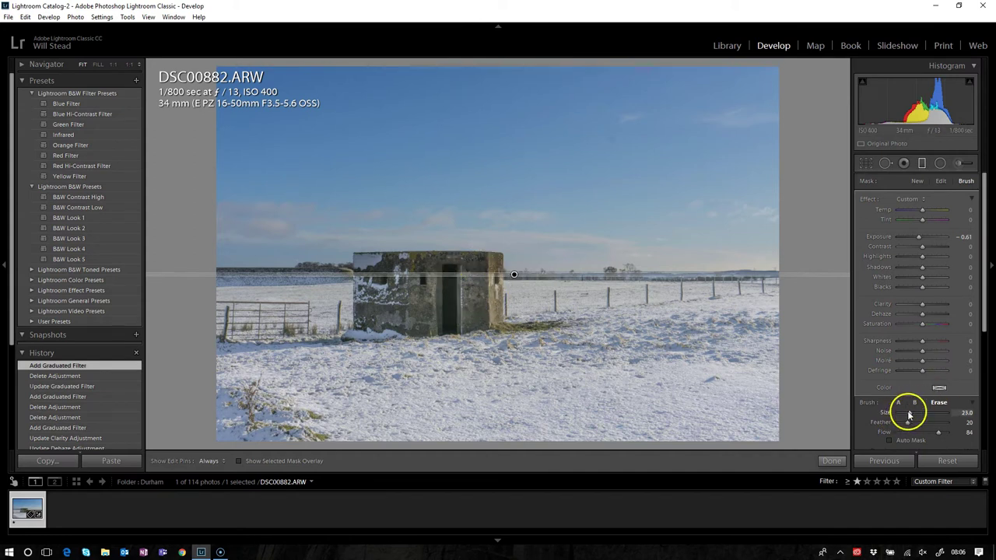
scroll(678, 347, down, 2)
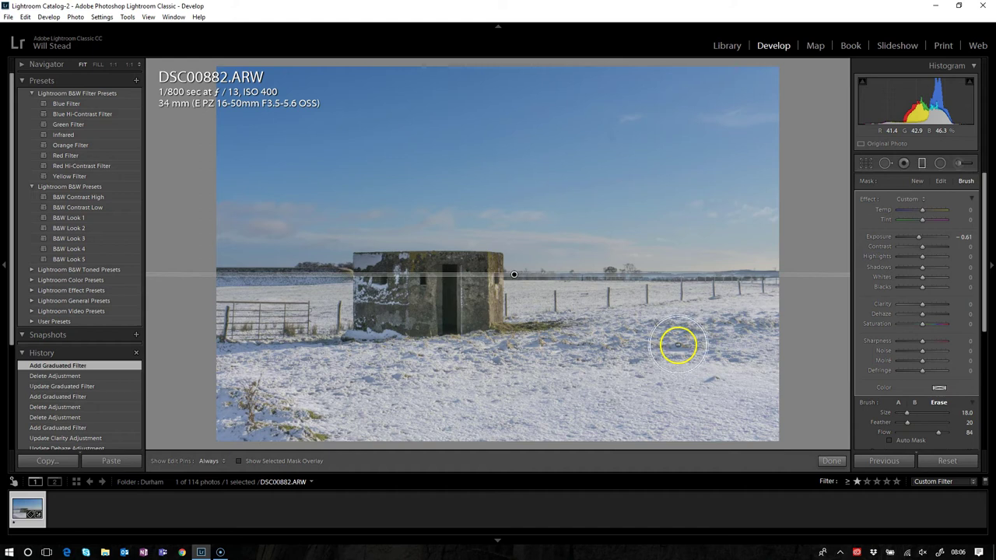
scroll(693, 354, up, 1)
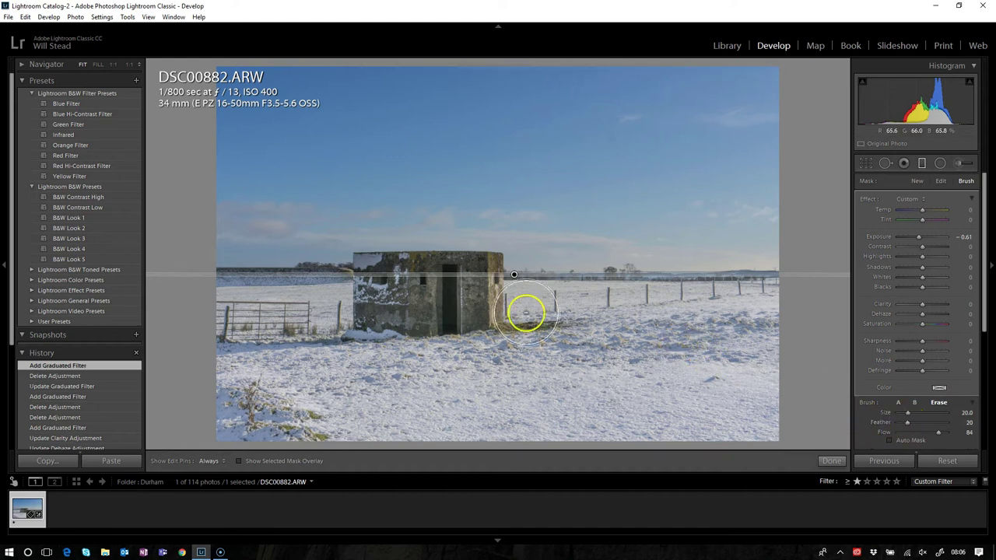
scroll(431, 275, down, 3)
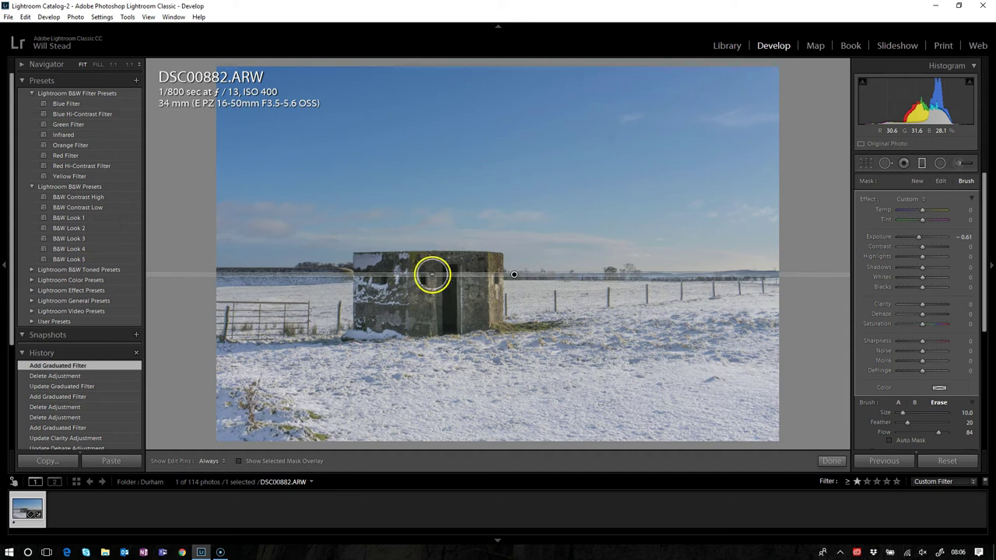
scroll(432, 275, down, 1)
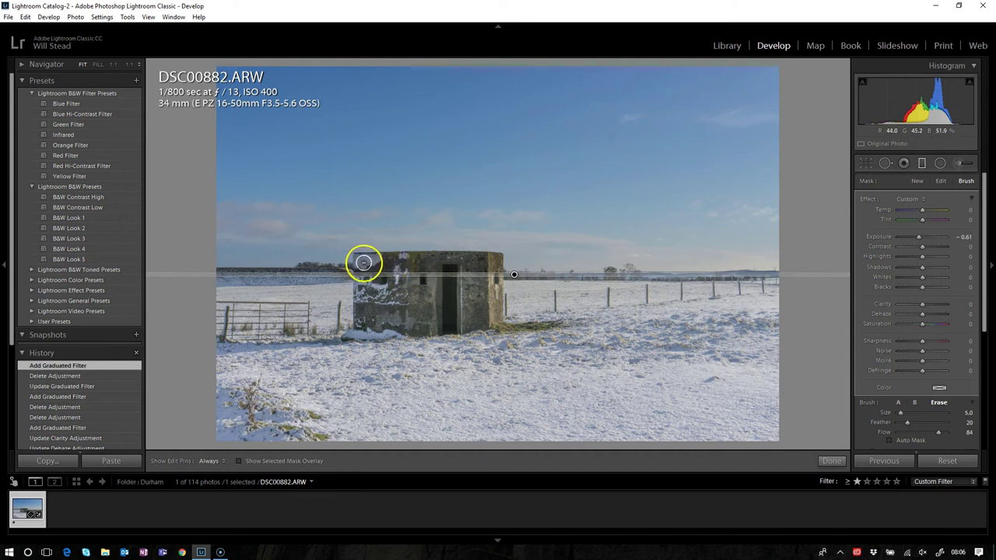
- Erase more of the sky mask along the pillbox roof and over the building
key(h)
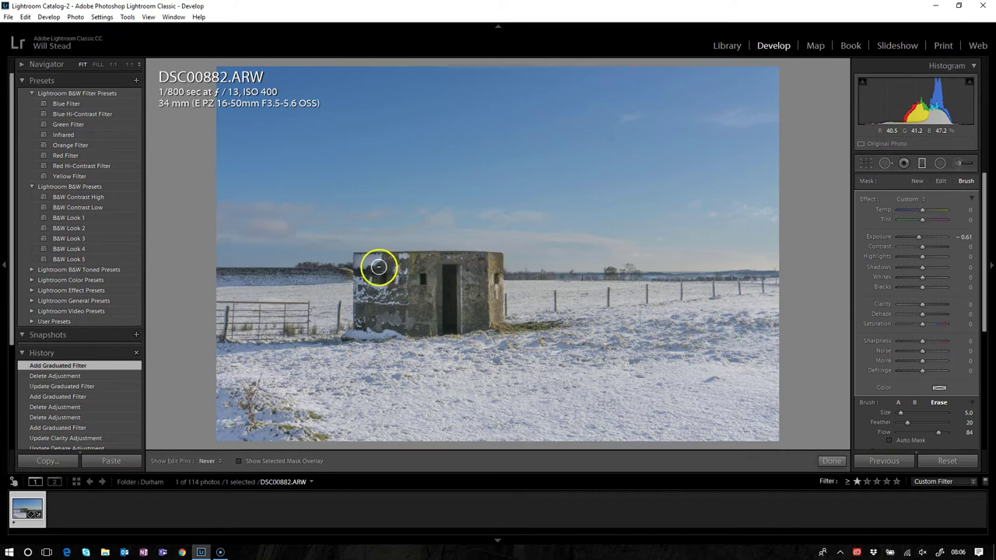
mouse_move(355, 269)
mouse_down()
mouse_move(368, 256)
mouse_move(435, 260)
mouse_up()
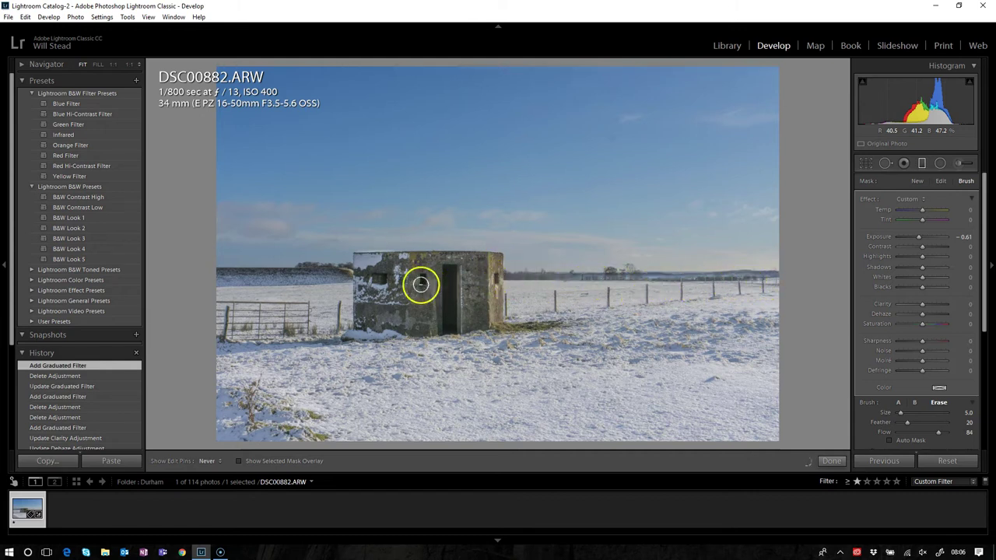
mouse_move(356, 275)
mouse_down()
mouse_move(207, 275)
mouse_move(269, 272)
mouse_move(287, 304)
mouse_up()
key(h)
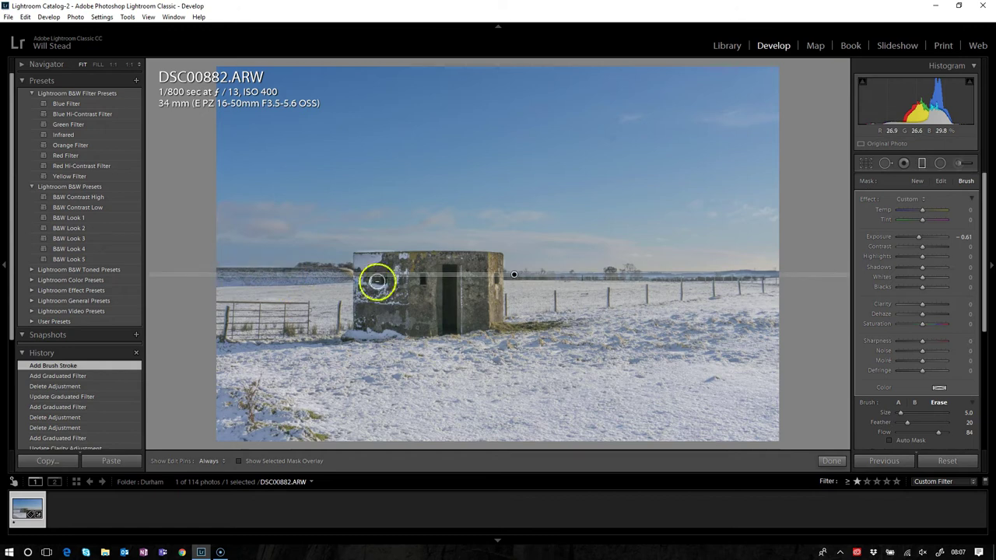
- Paint straight brush strokes along the horizon at size 2.0 to extend the sky mask
click(899, 402)
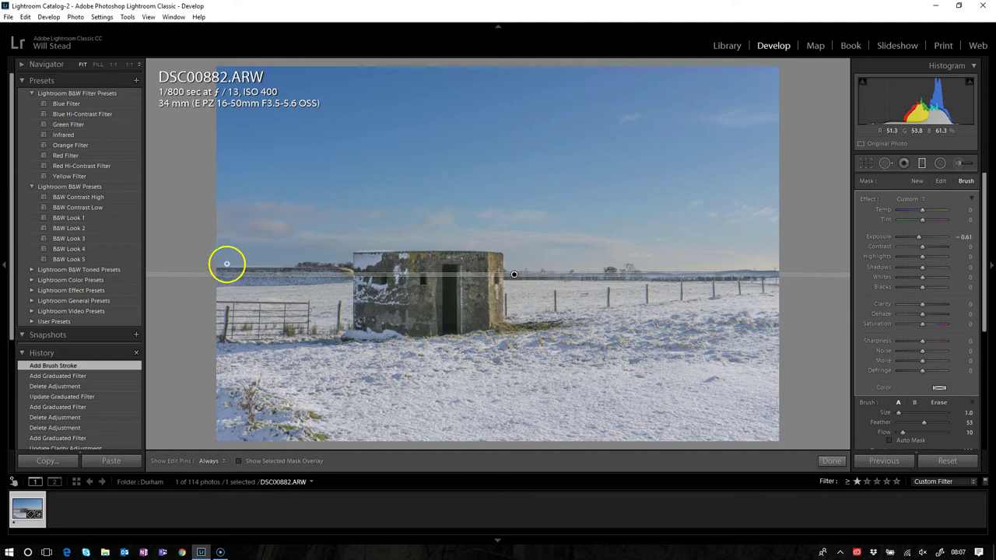
key(h)
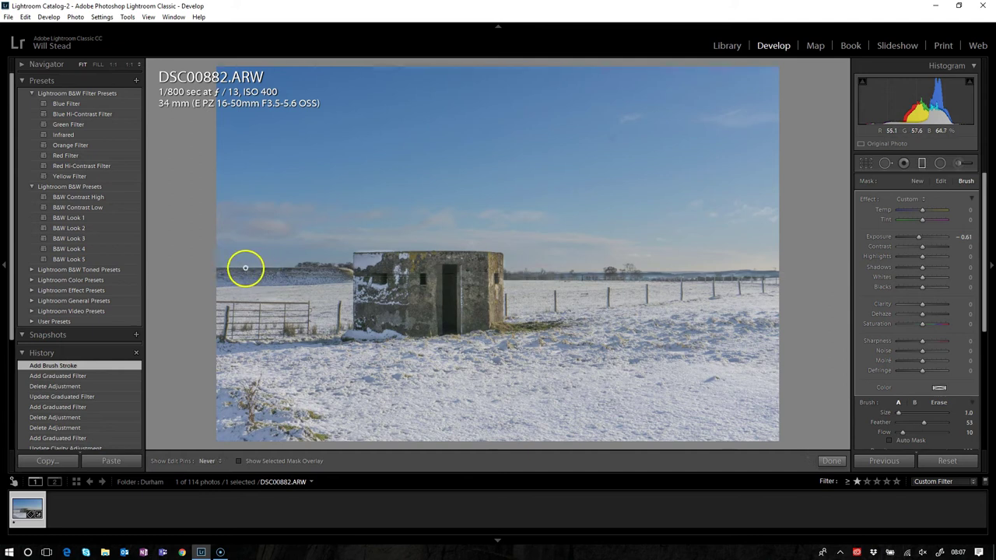
shift+click(224, 268)
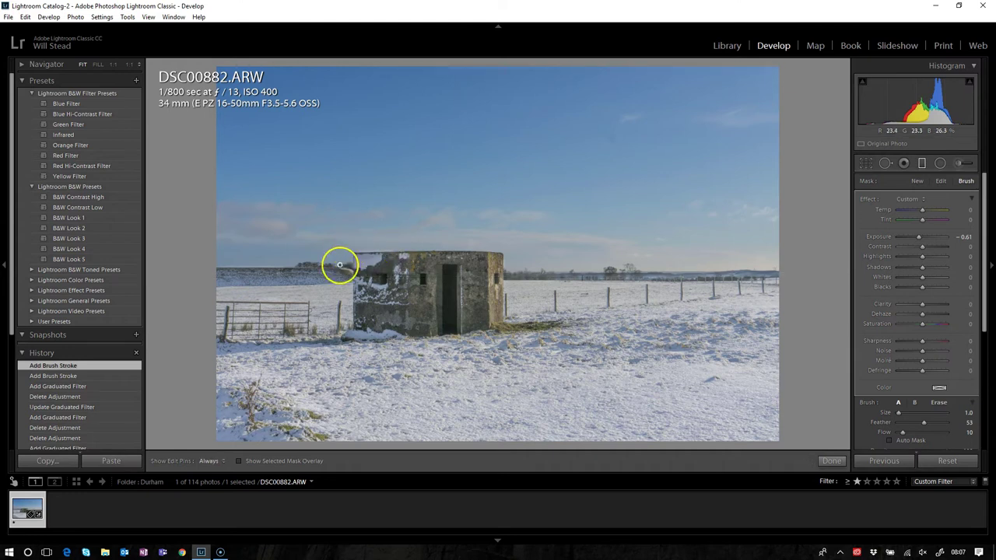
shift+click(338, 268)
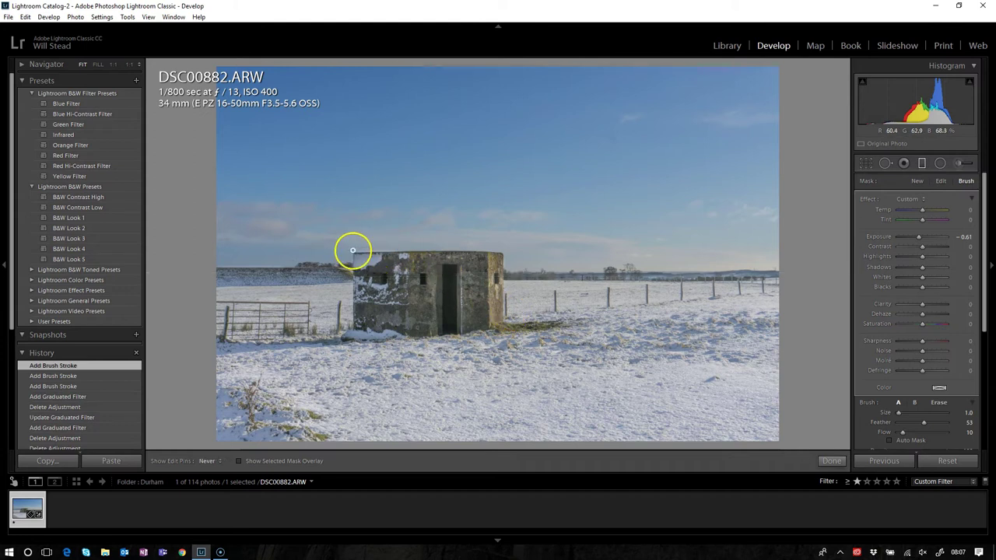
click(374, 248)
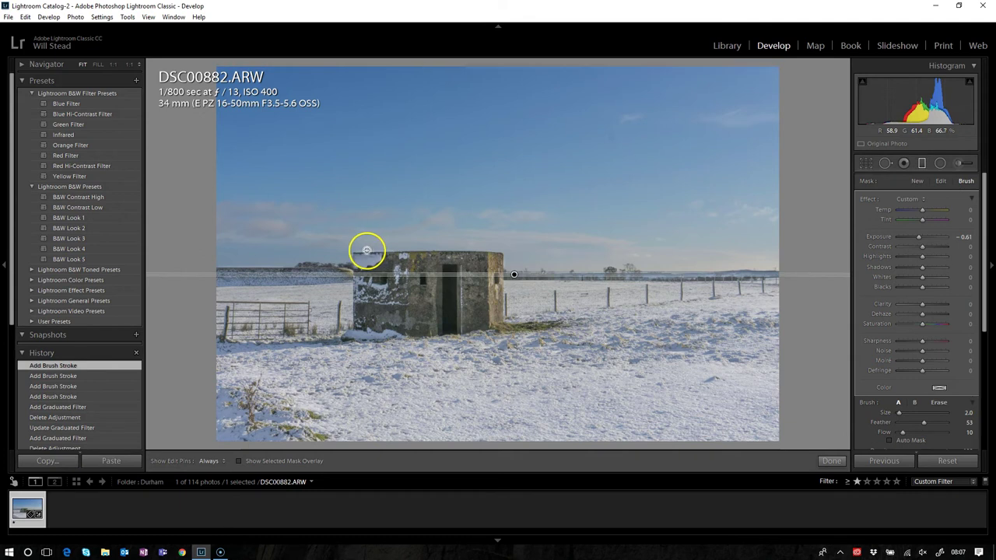
key(bracketright)
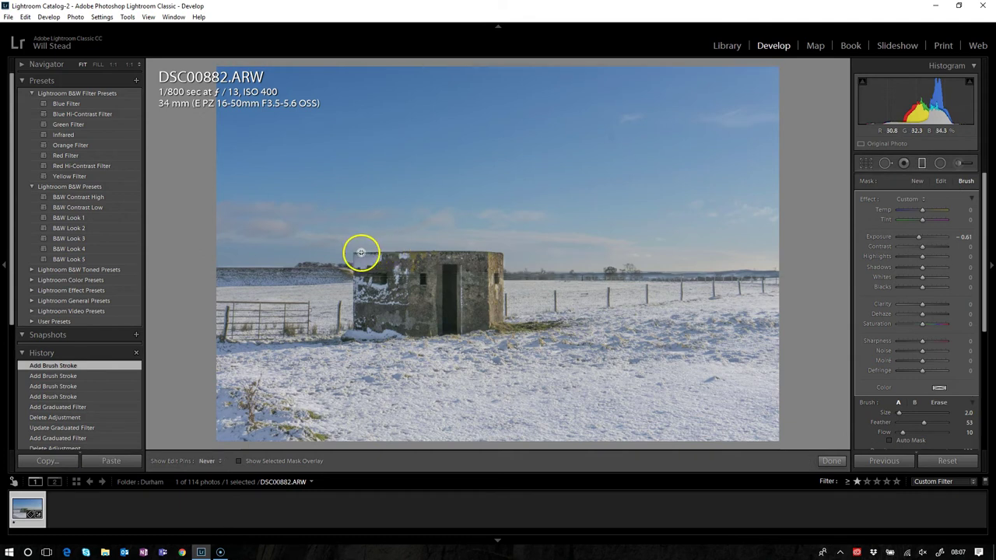
click(582, 353)
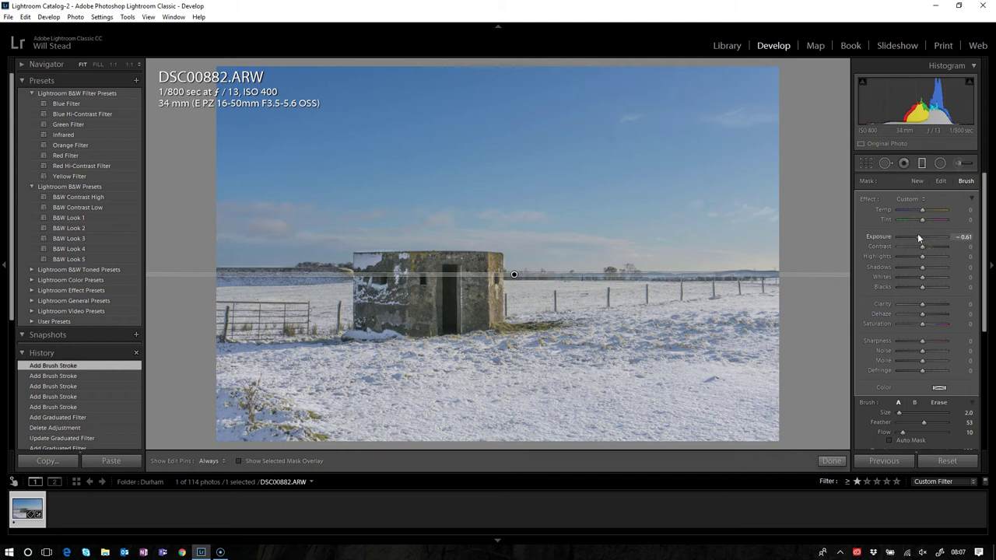
- Give the sky mask Exposure -0.44 and Saturation 24, trying Dehaze before pulling it back down
mouse_move(916, 235)
mouse_down()
mouse_move(906, 235)
mouse_move(920, 237)
mouse_up()
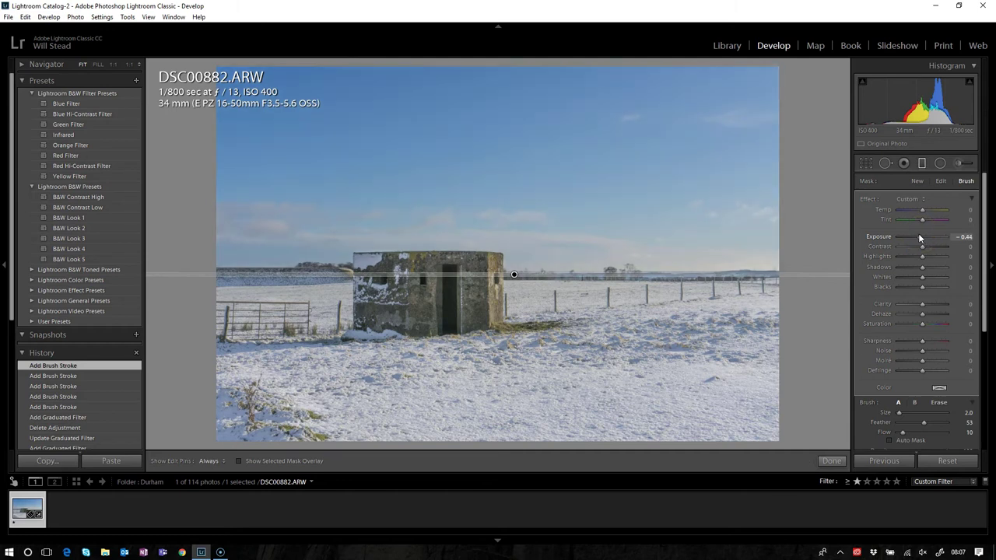
drag(919, 236, 919, 236)
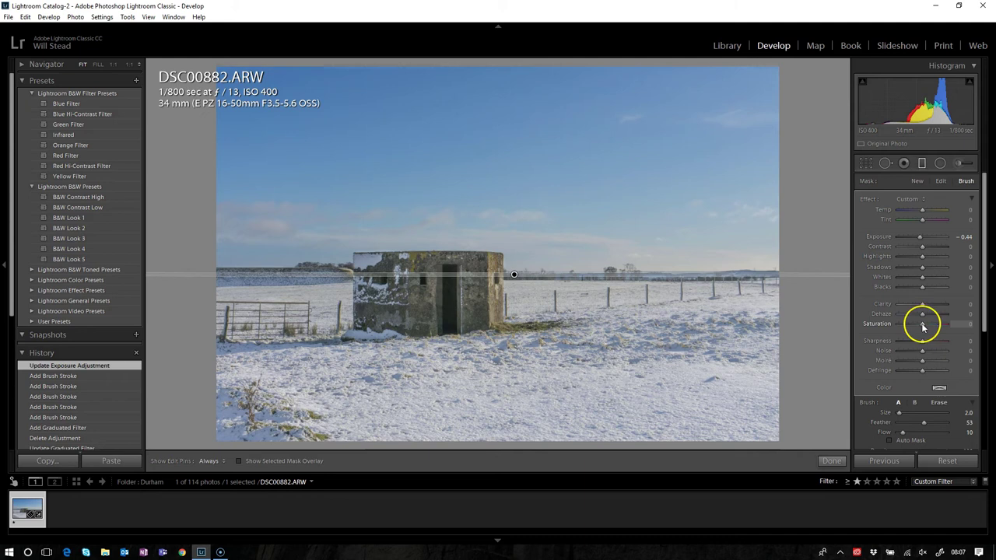
drag(923, 324, 930, 327)
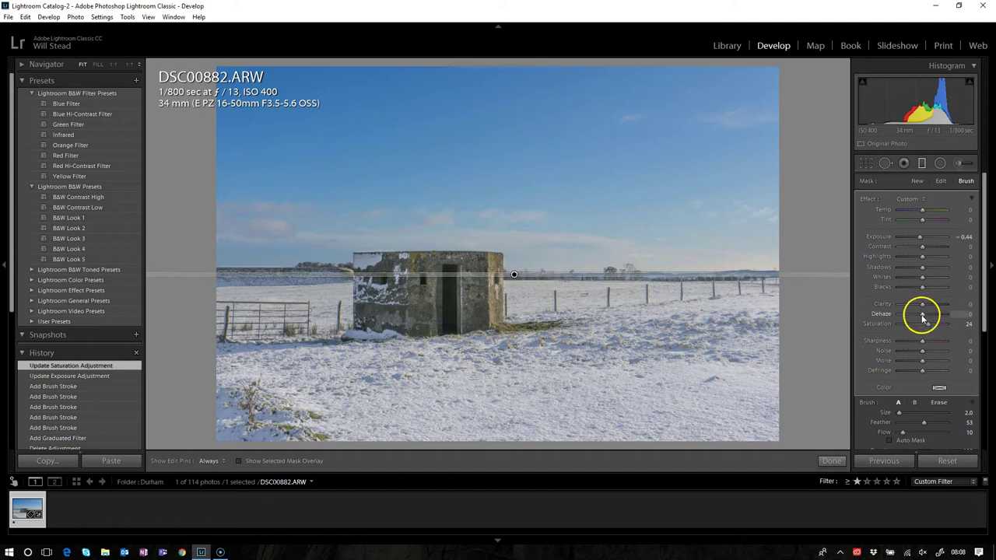
mouse_move(922, 317)
mouse_down()
mouse_move(894, 313)
mouse_move(909, 317)
mouse_up()
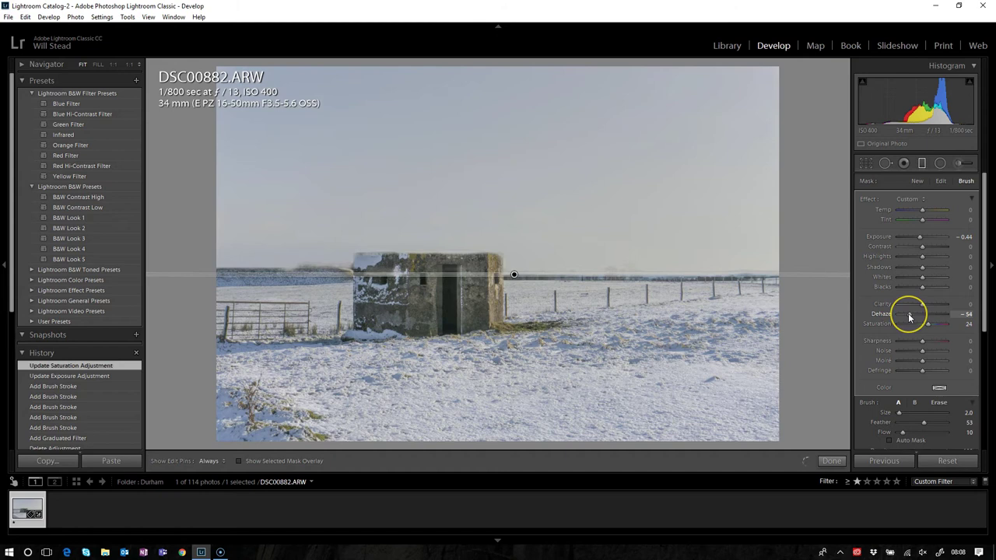
drag(909, 313, 940, 316)
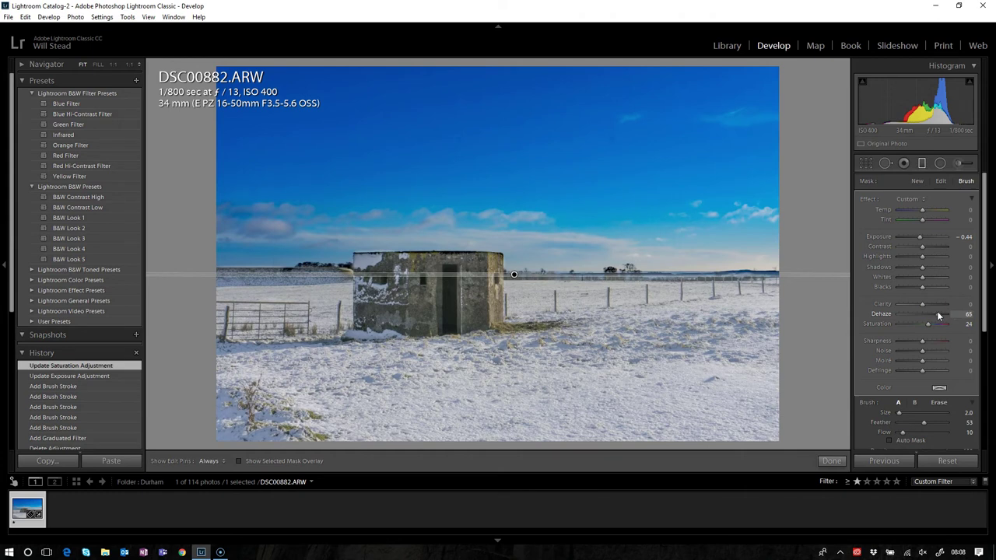
click(925, 318)
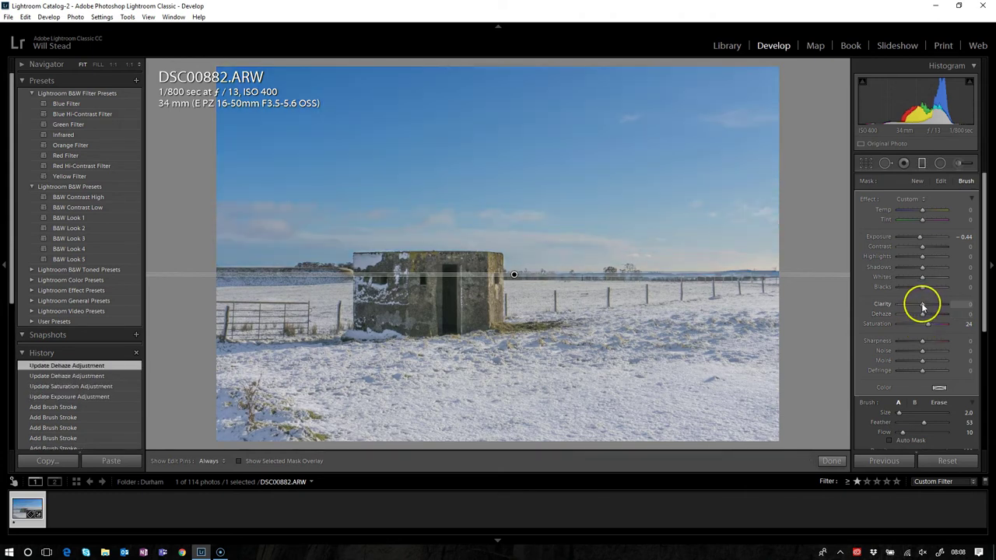
- Lower the sky mask's Clarity to -35
mouse_move(894, 307)
mouse_down()
mouse_move(814, 320)
mouse_move(862, 325)
mouse_move(889, 303)
mouse_move(916, 307)
mouse_move(895, 308)
mouse_move(914, 307)
mouse_move(908, 296)
mouse_up()
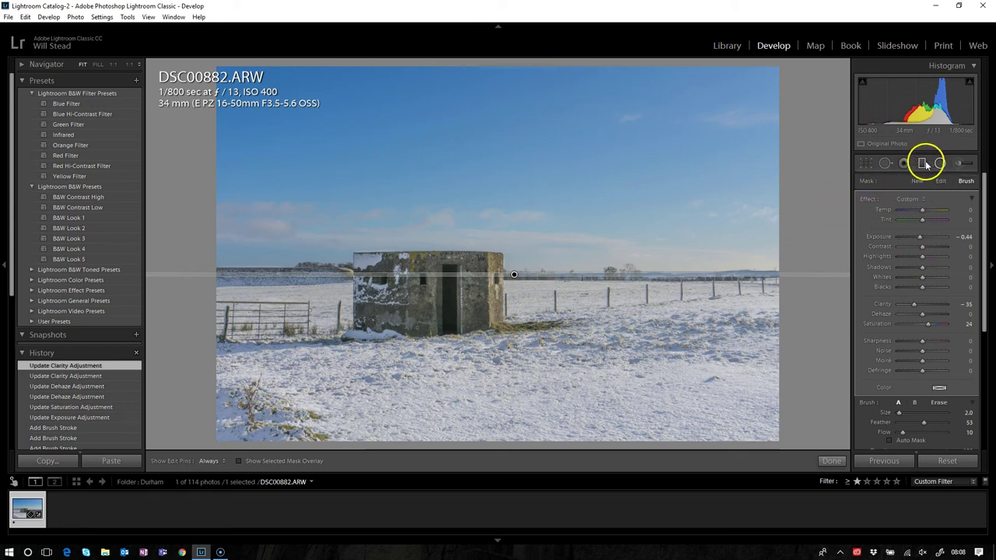
- Place a trial radial filter beside the pillbox, then delete it
key(shift+m)
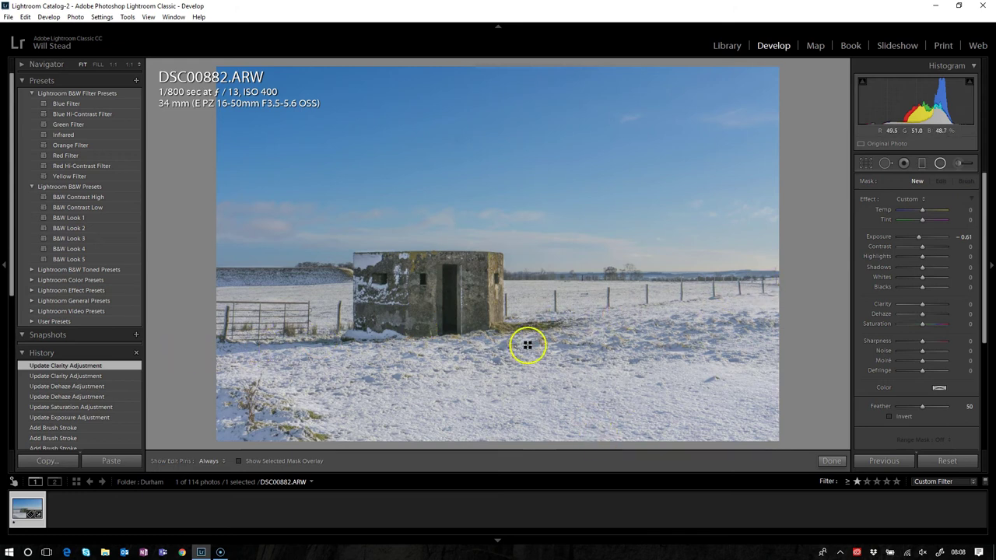
click(508, 326)
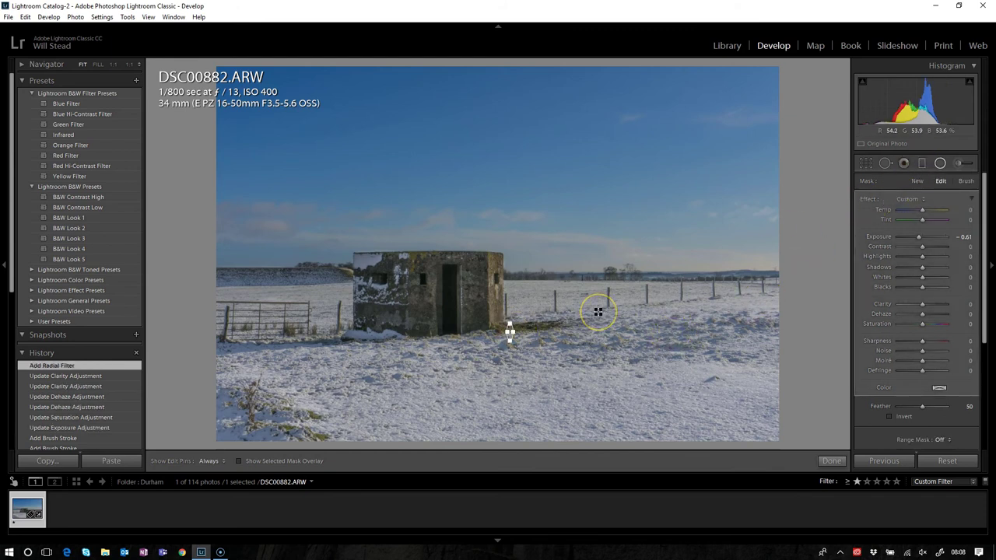
click(639, 327)
key(Delete)
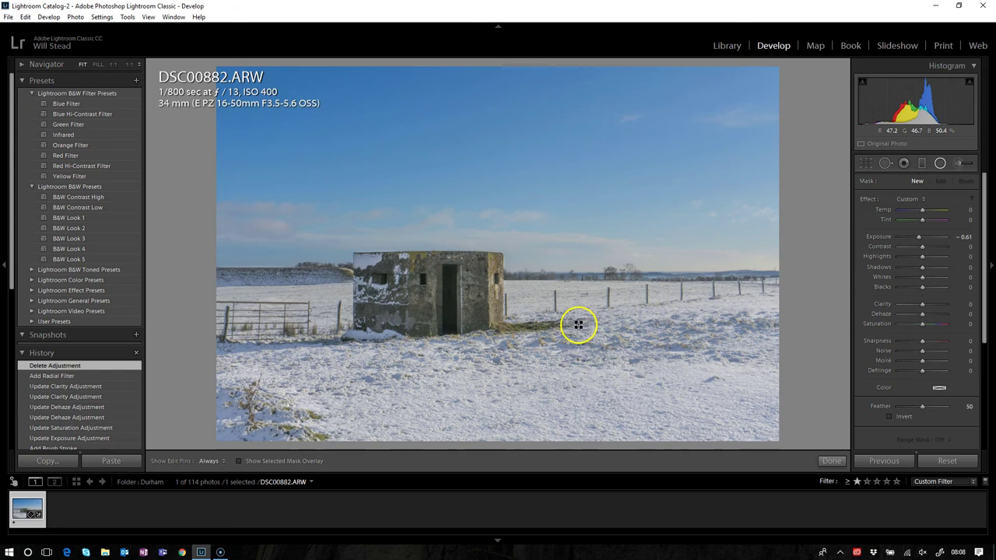
- Drag a diagonally tilted graduated filter across the snowy foreground below the pillbox
click(923, 163)
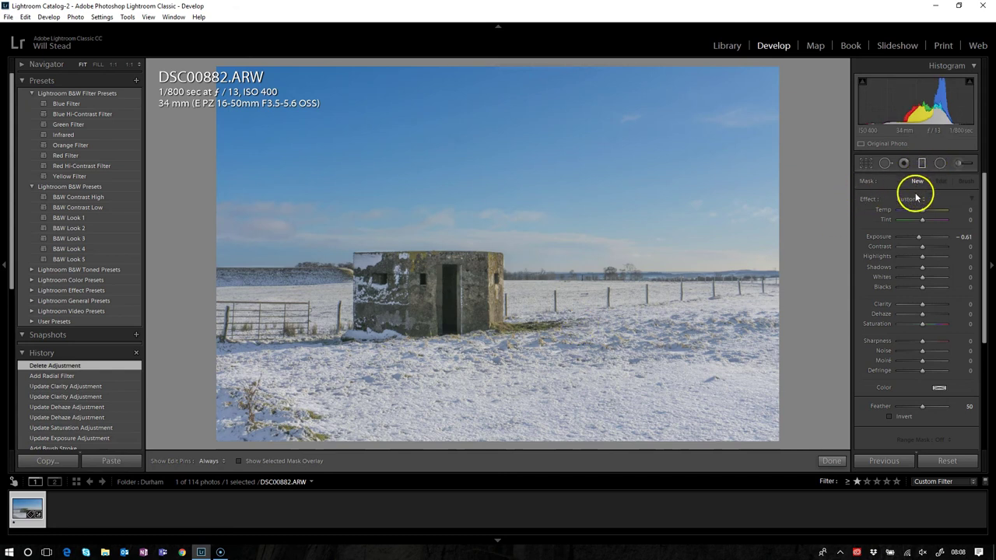
click(923, 163)
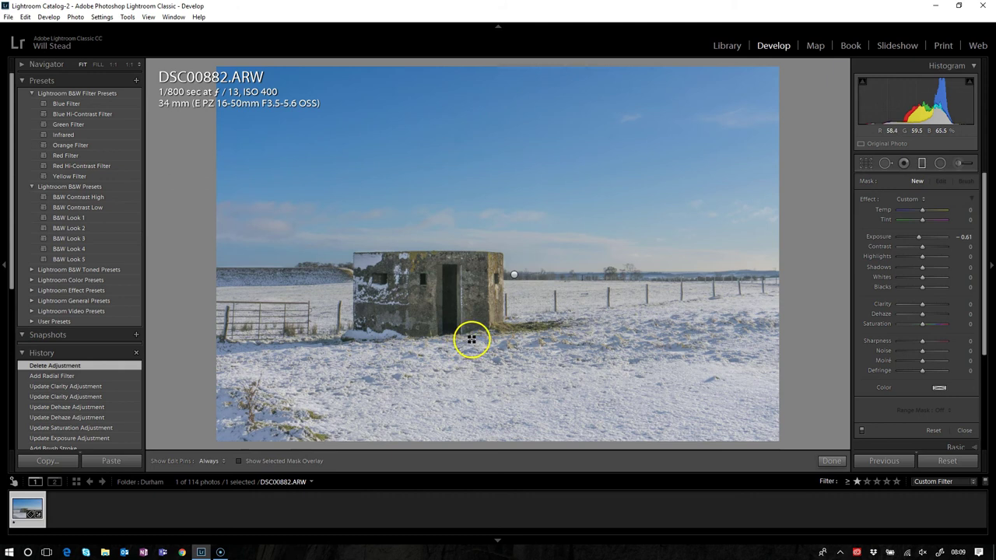
drag(471, 339, 469, 316)
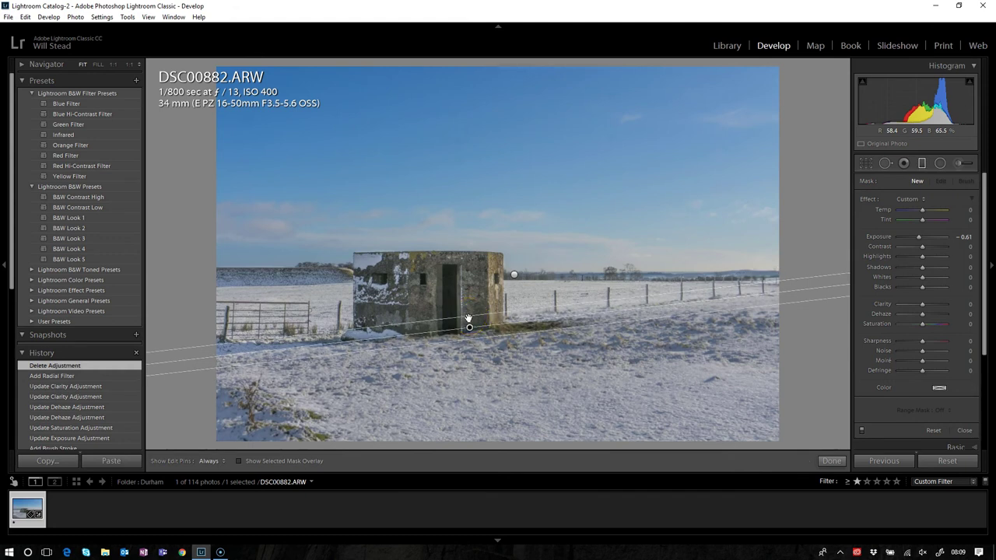
drag(468, 316, 469, 321)
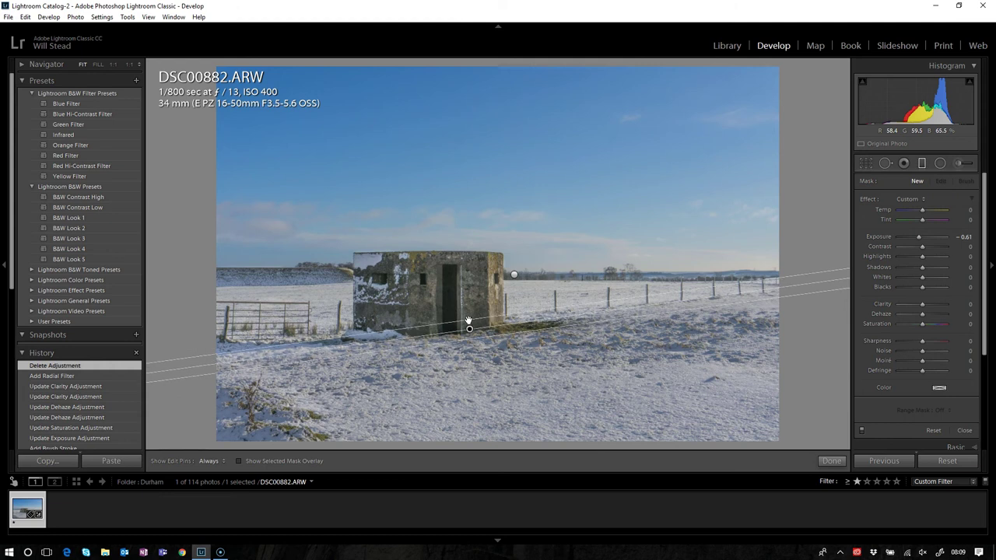
click(470, 327)
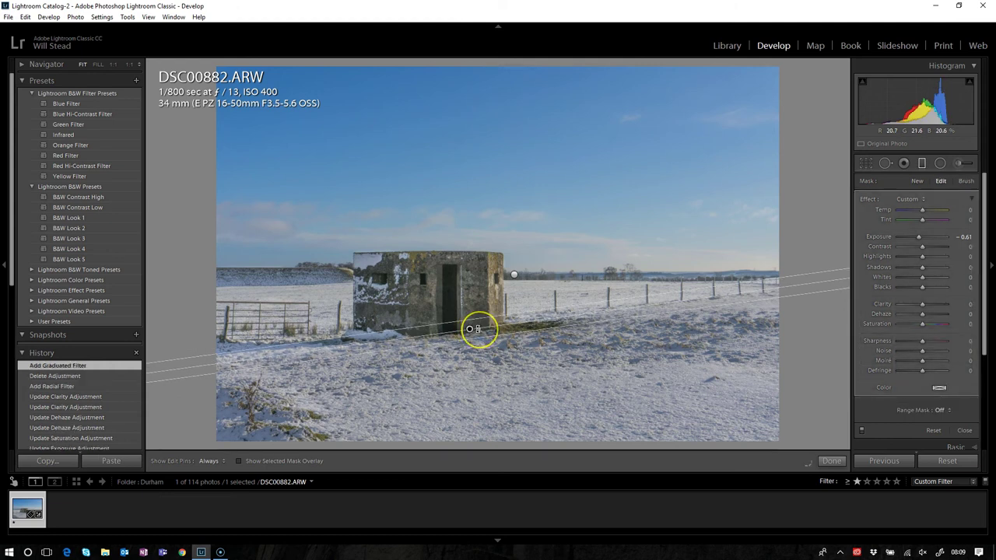
drag(893, 237, 924, 238)
- Reset the foreground filter's Exposure, then set it to -0.09 and Sharpness to 46
double_click(925, 239)
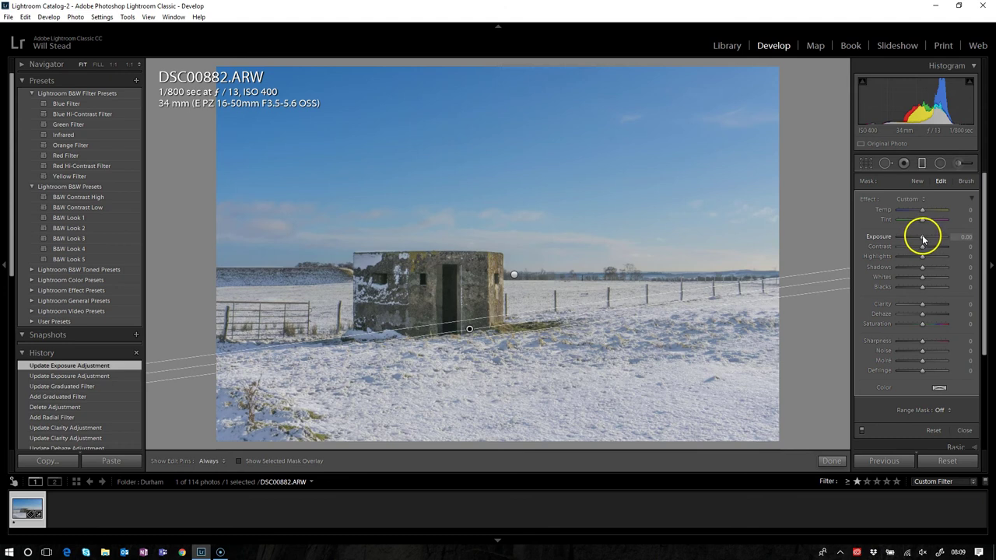
drag(922, 239, 911, 300)
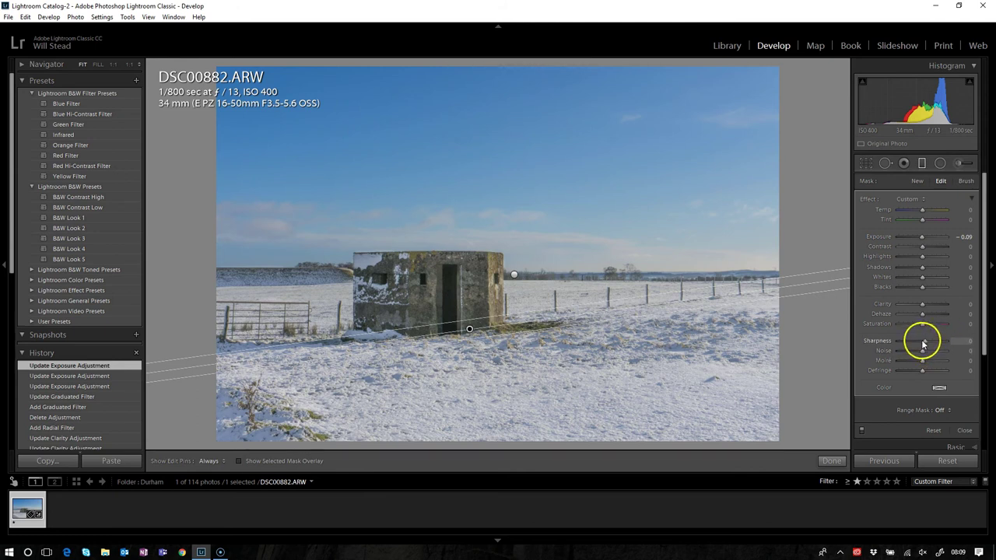
drag(921, 340, 935, 344)
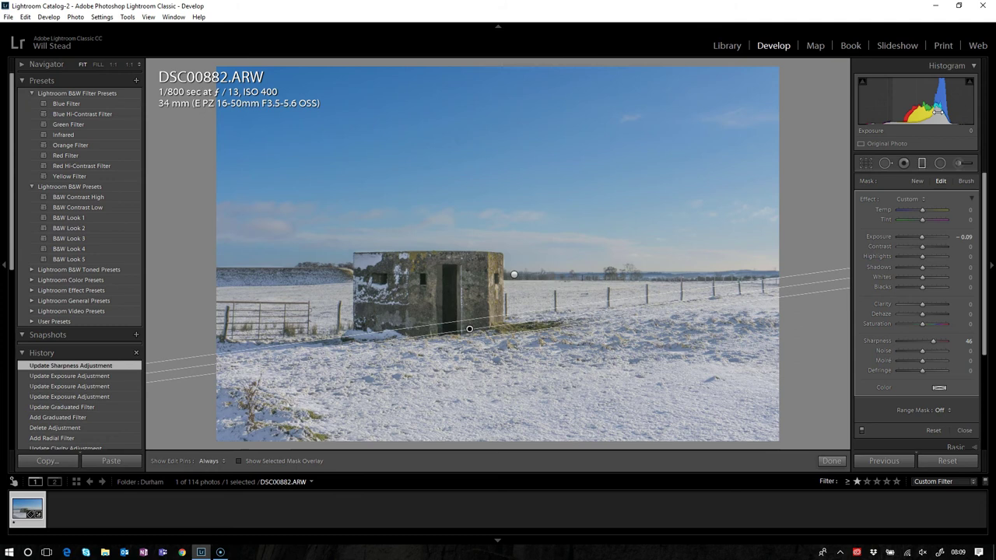
- Close the Graduated Filter and compare DSC00882.ARW in the side-by-side Before/After view
click(922, 163)
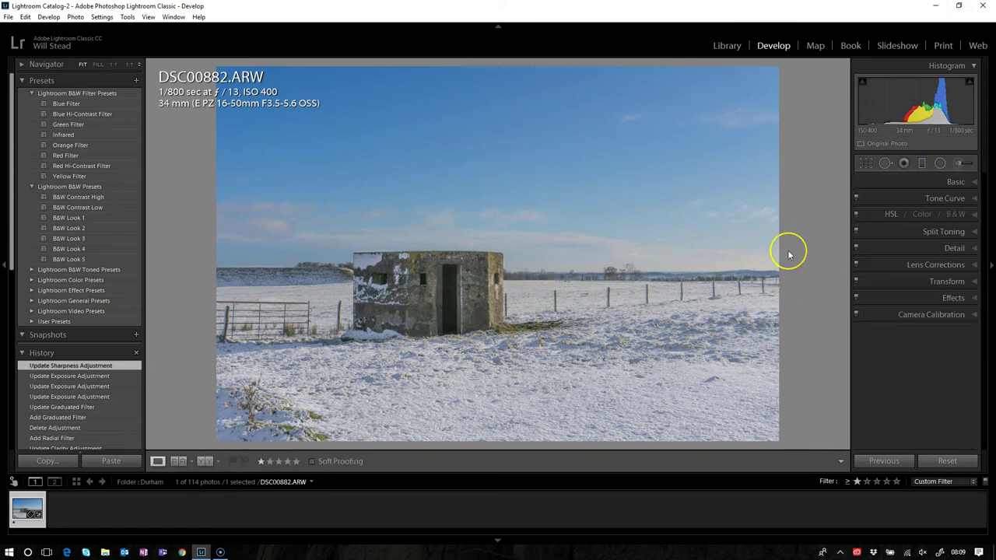
key(y)
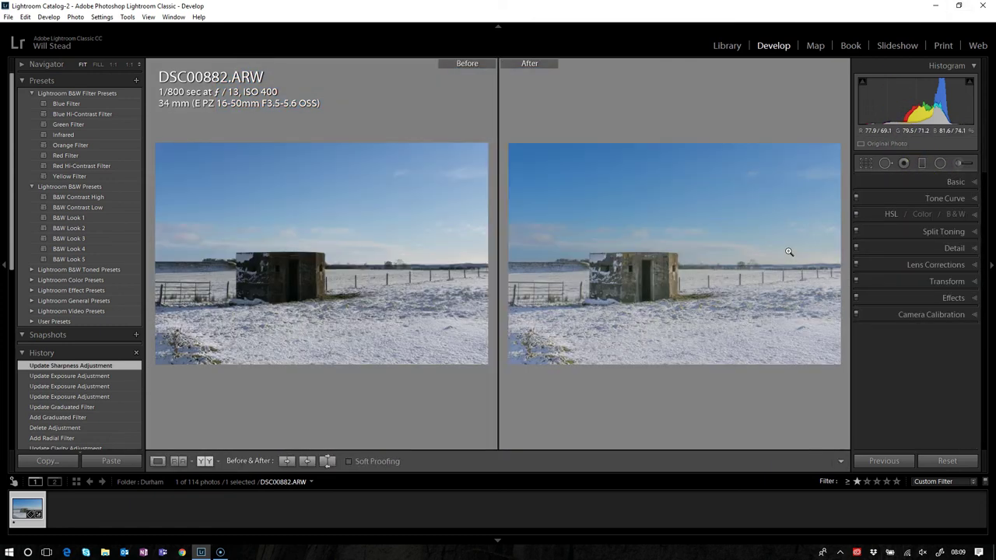